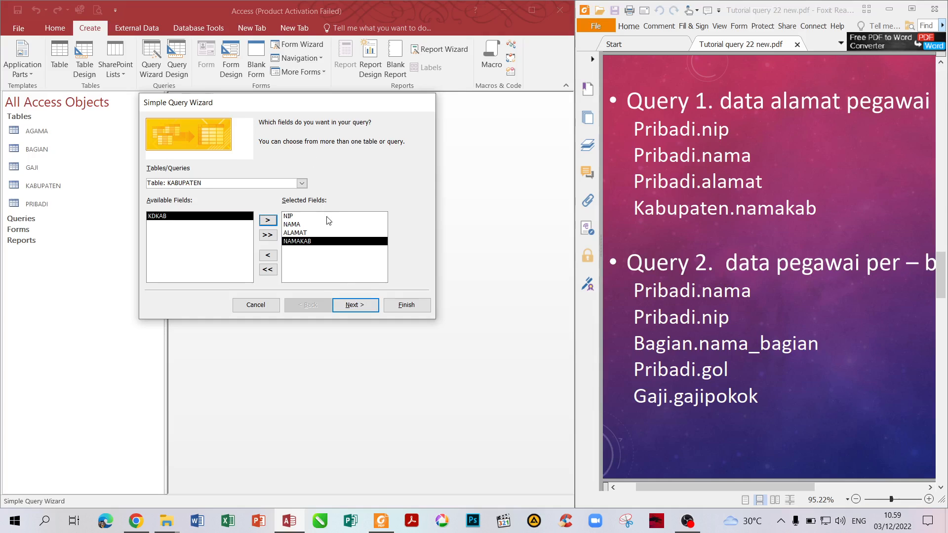
Title the query "Data alamat pegawai" and finish the wizard, opening the query to view information
left_click(359, 306)
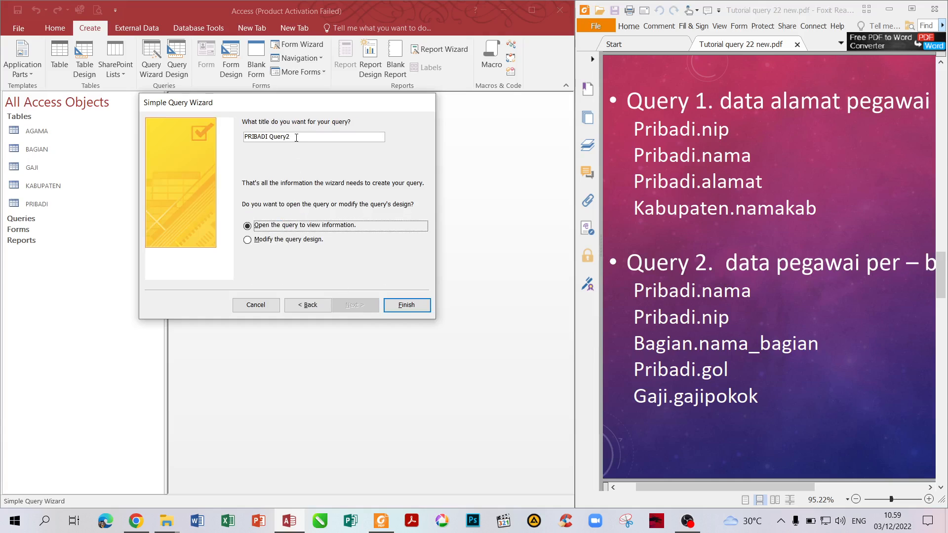
left_click_drag(297, 137, 241, 140)
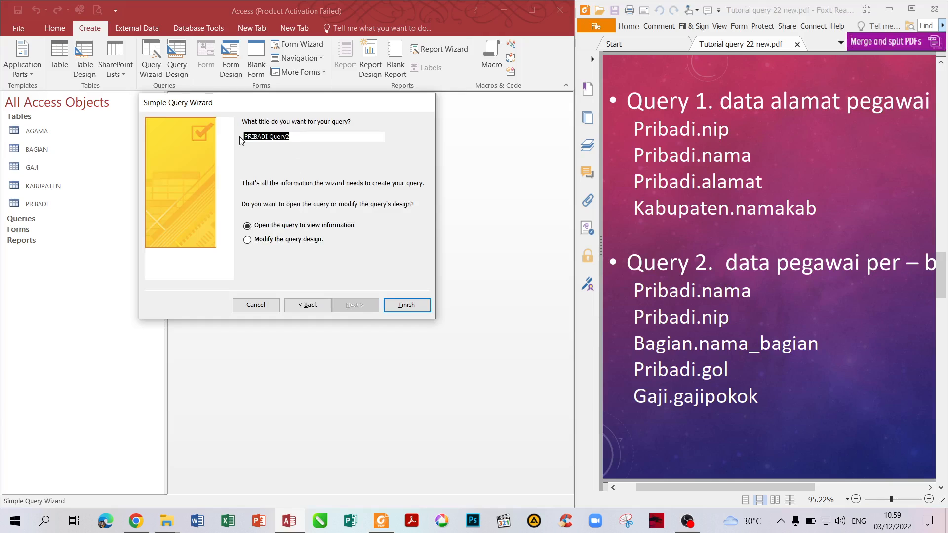
type("Data alamat pegawai")
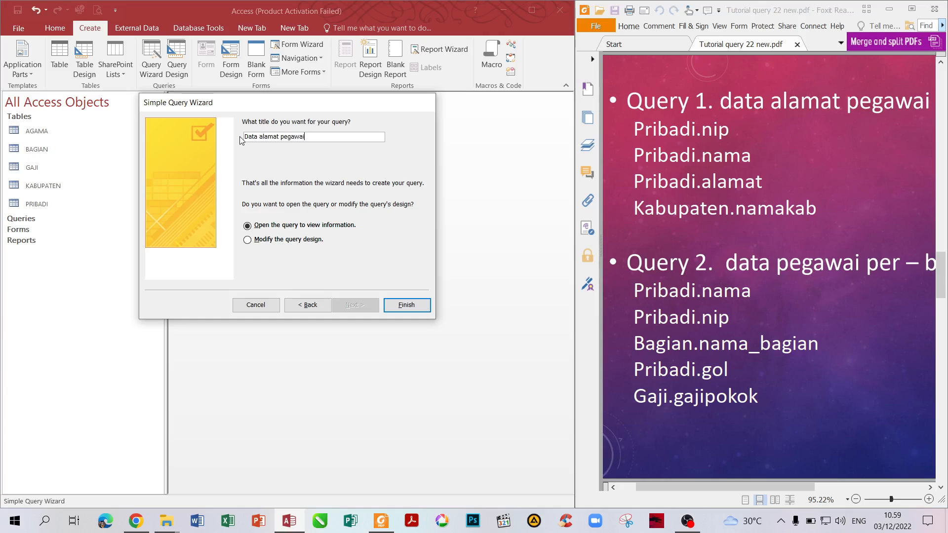
left_click(409, 304)
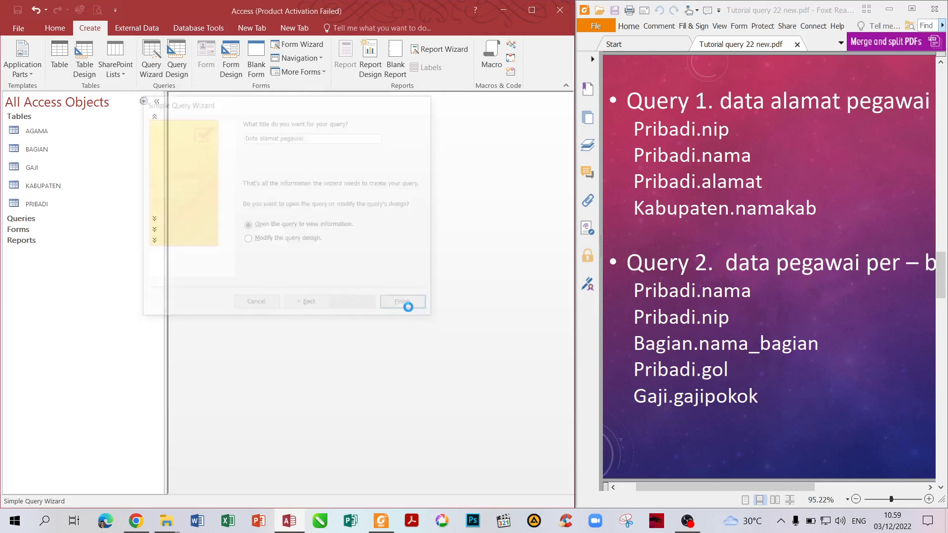
Collapse the object list and maximize the Data alamat pegawai datasheet to review all its columns, then close the query
left_click(157, 102)
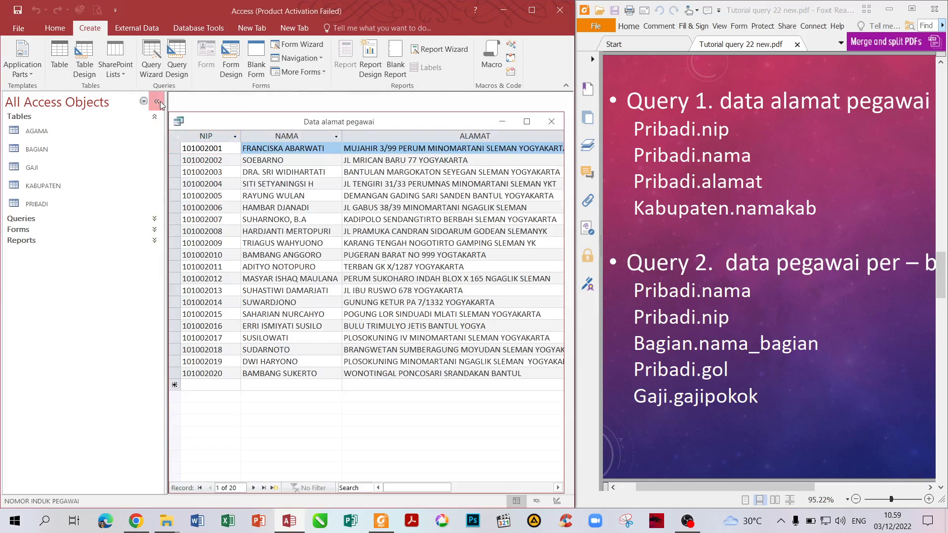
left_click(381, 122)
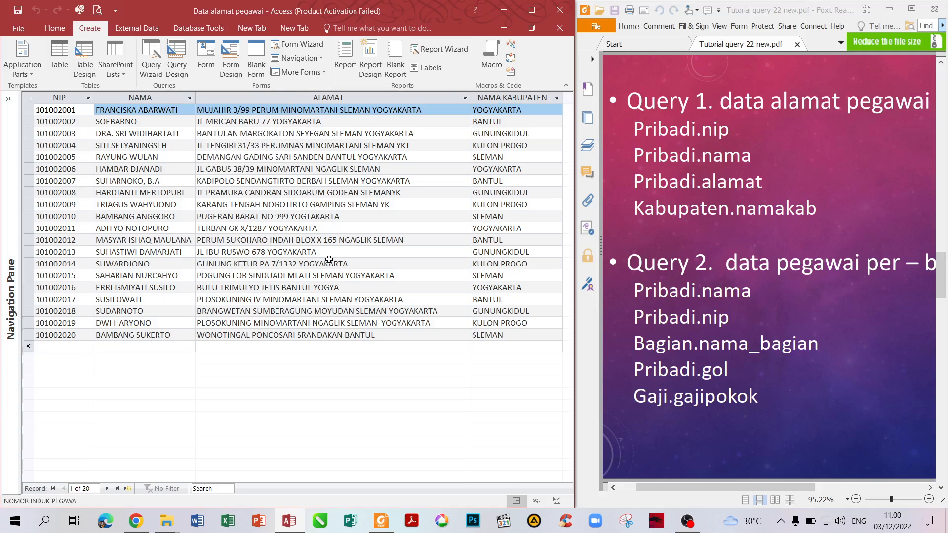
left_click(560, 28)
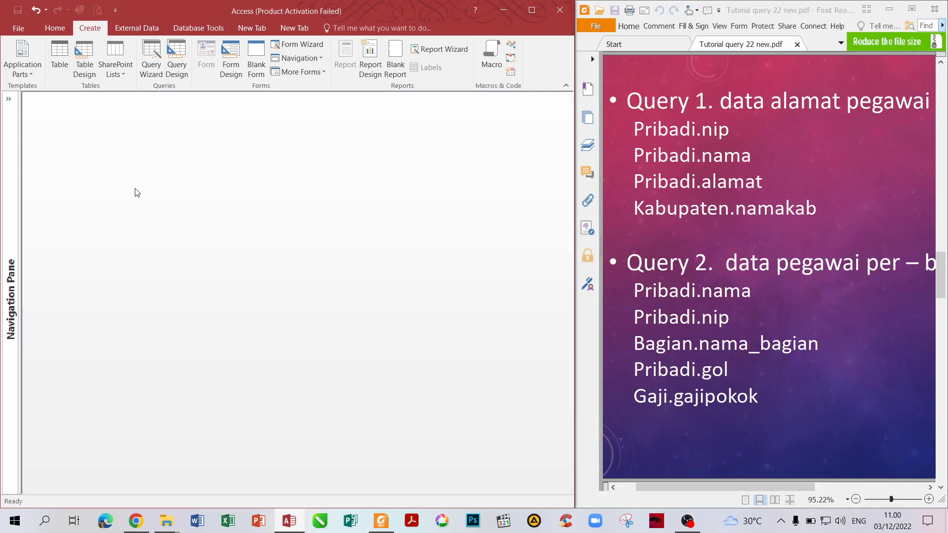
Create a new query in Design view and add the PRIBADI and KABUPATEN tables to it
left_click(178, 61)
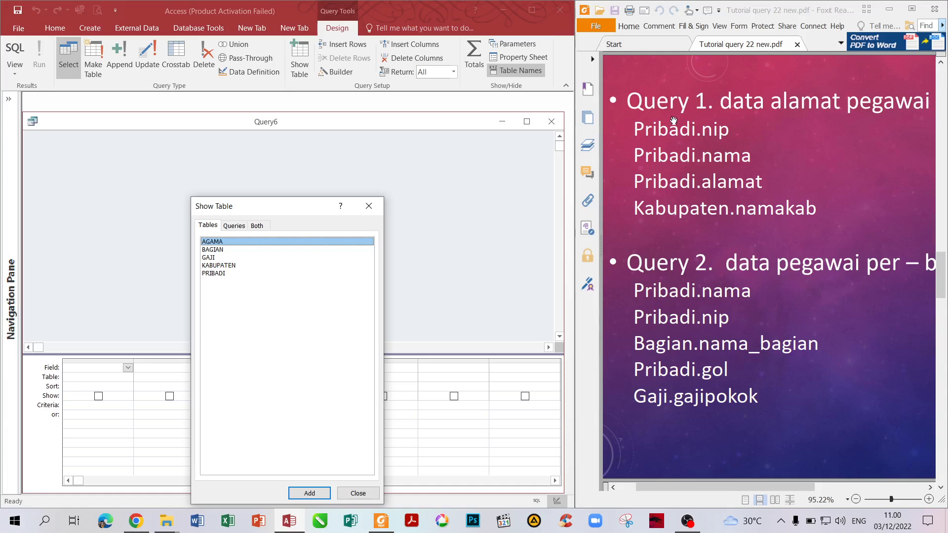
left_click_drag(296, 216, 337, 186)
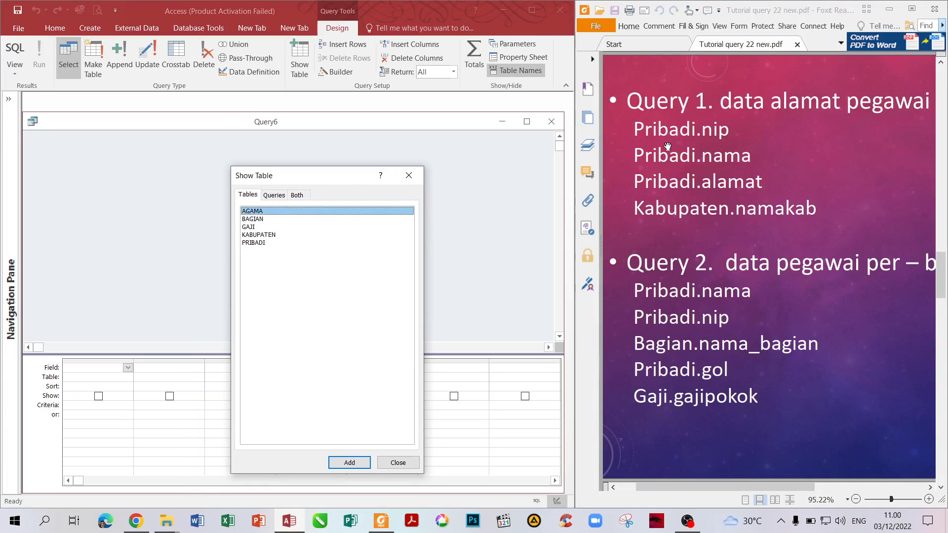
left_click(259, 243)
left_click(354, 466)
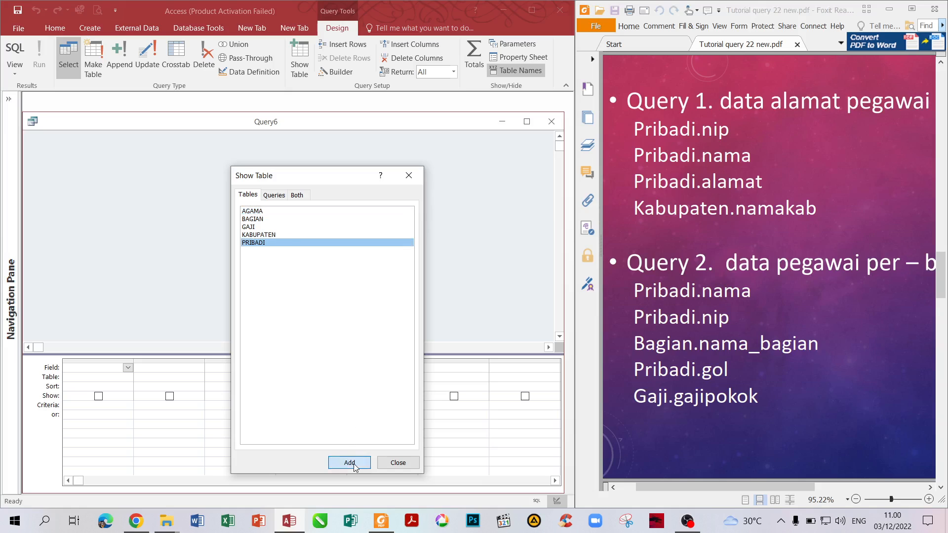
left_click(261, 236)
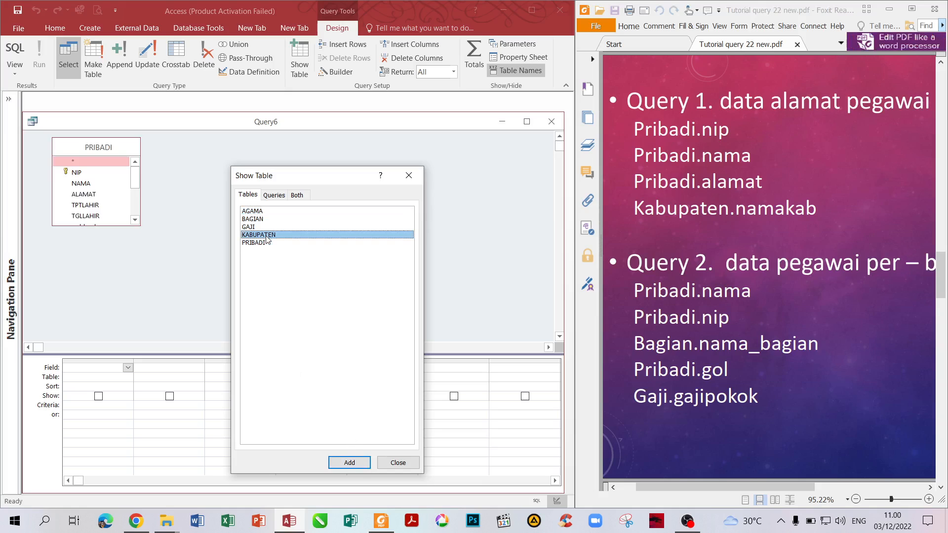
left_click(350, 464)
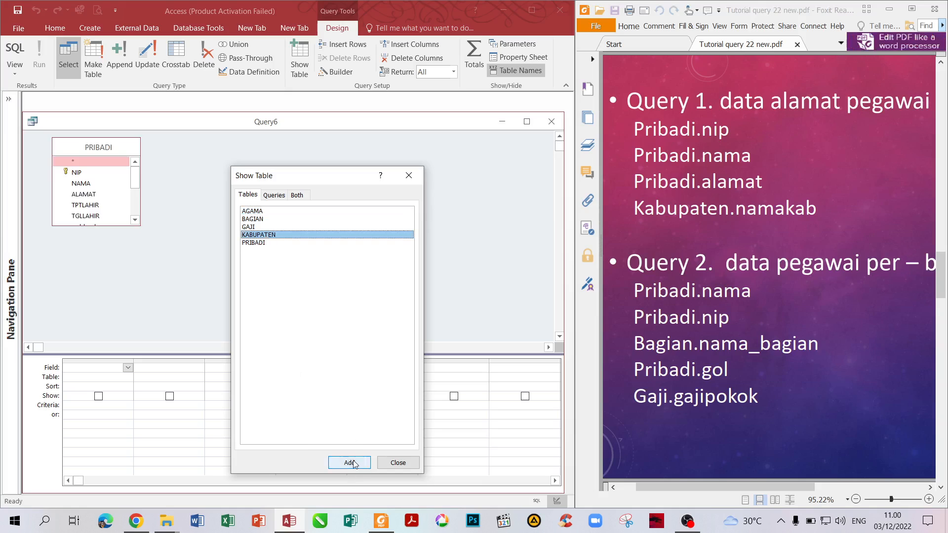
left_click(398, 462)
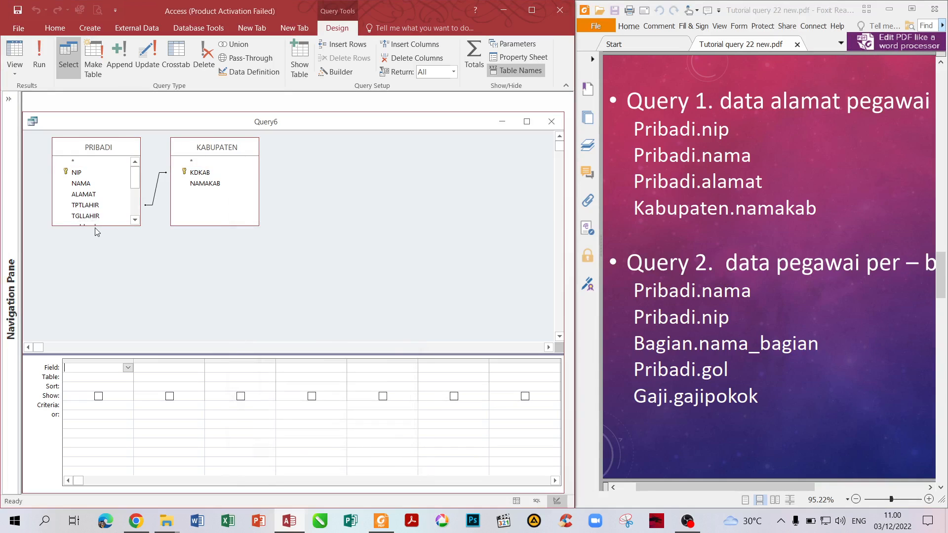
Enlarge the PRIBADI table box to list all its fields, and fill the first three query columns with PRIBADI's NIP, NAMA and ALAMAT
left_click_drag(96, 226, 96, 318)
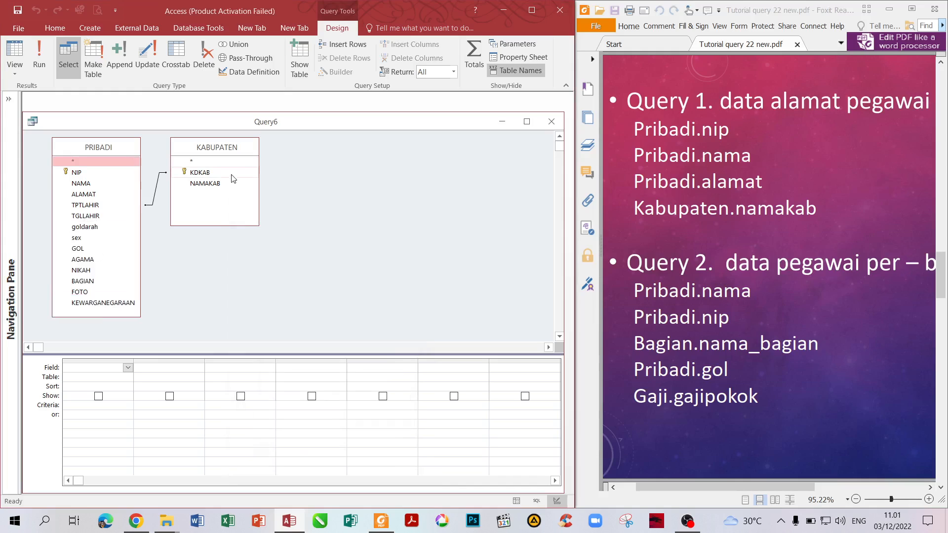
left_click(128, 368)
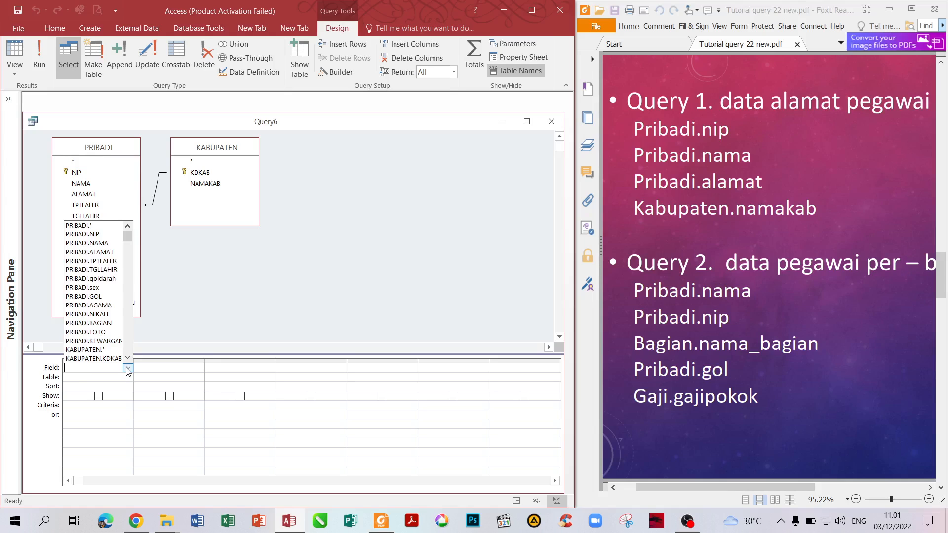
left_click(94, 234)
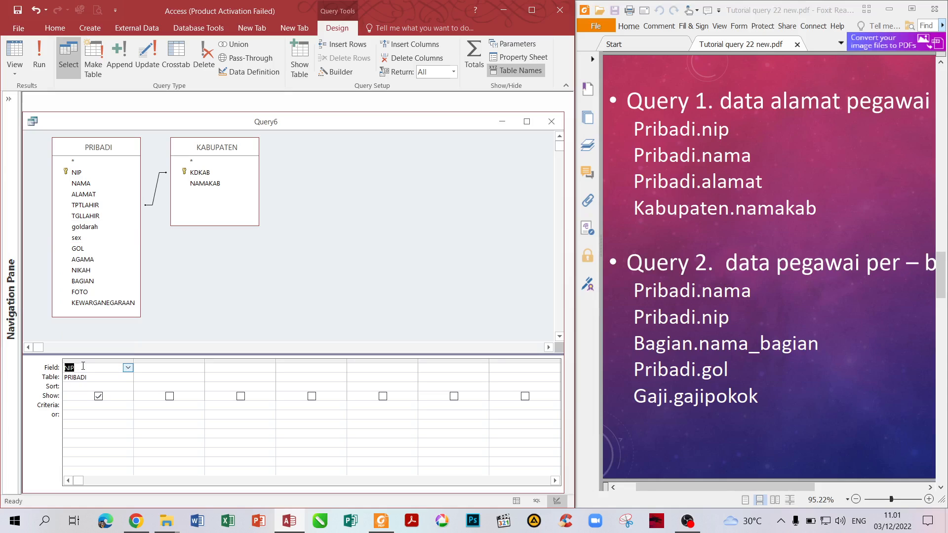
left_click(152, 369)
left_click(199, 369)
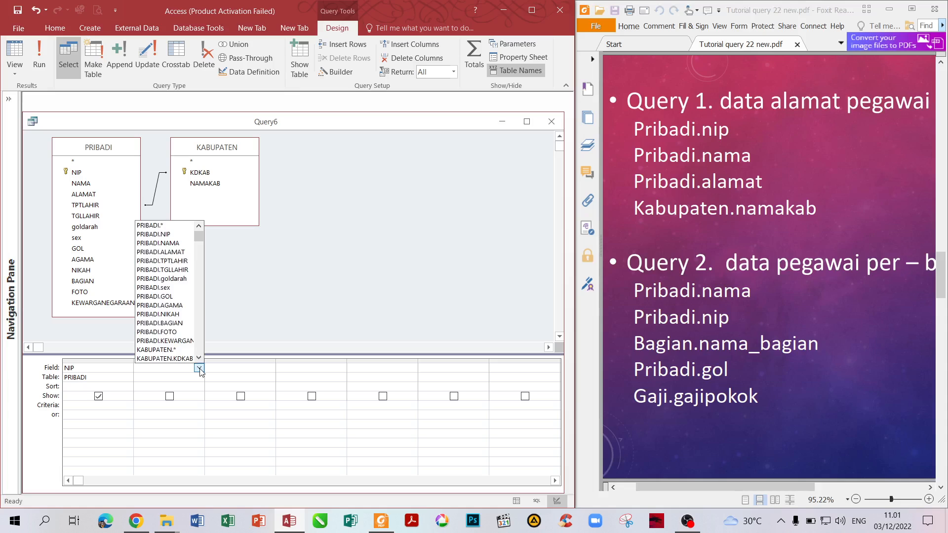
left_click(179, 243)
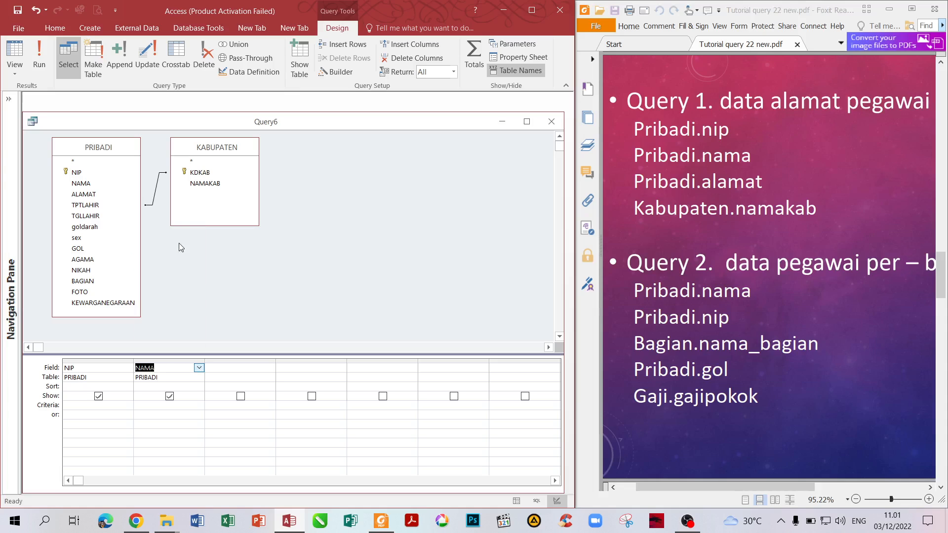
left_click(252, 369)
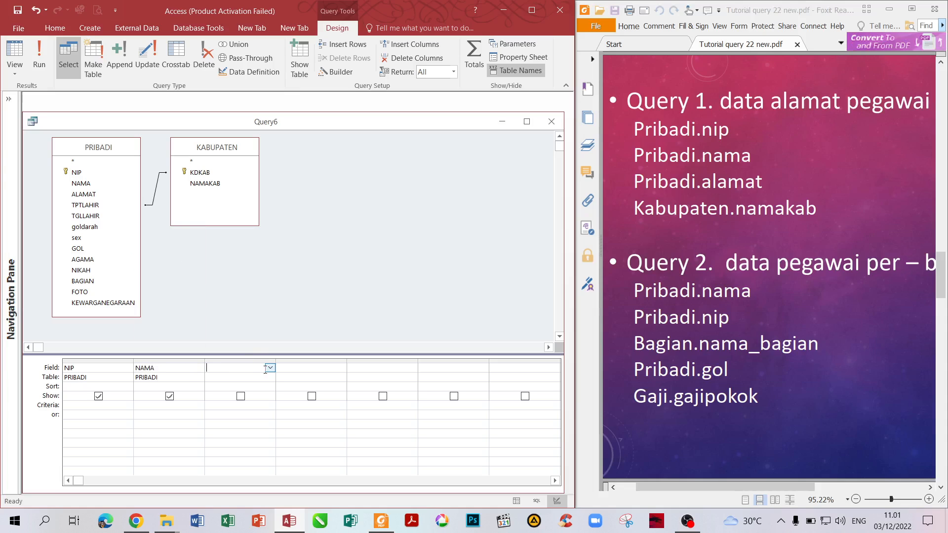
left_click(270, 368)
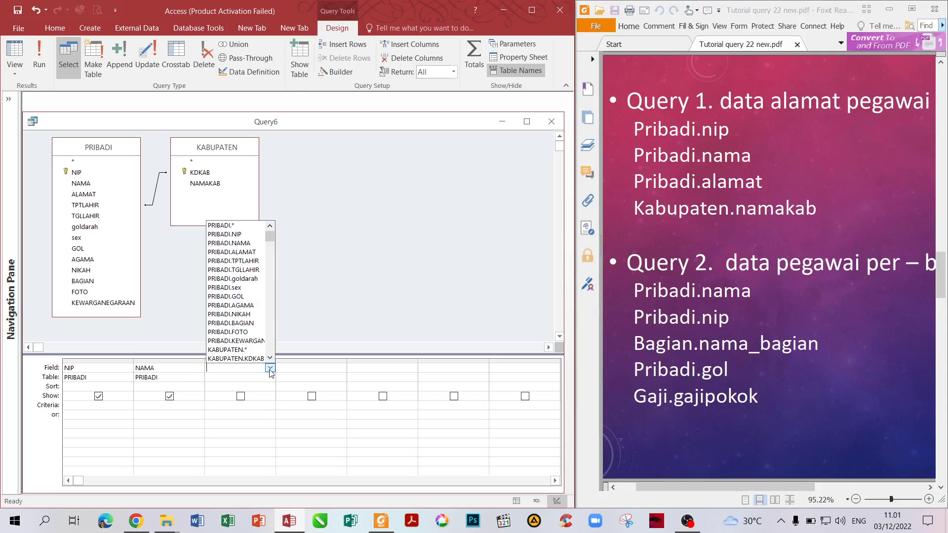
left_click(250, 253)
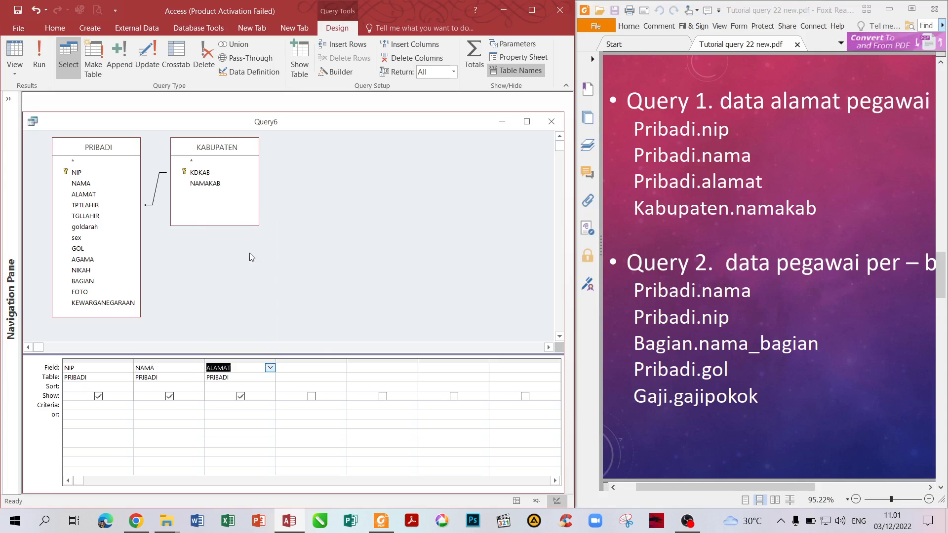
Add the NAMAKAB field from the KABUPATEN table as the fourth query column
left_click(324, 366)
left_click(341, 368)
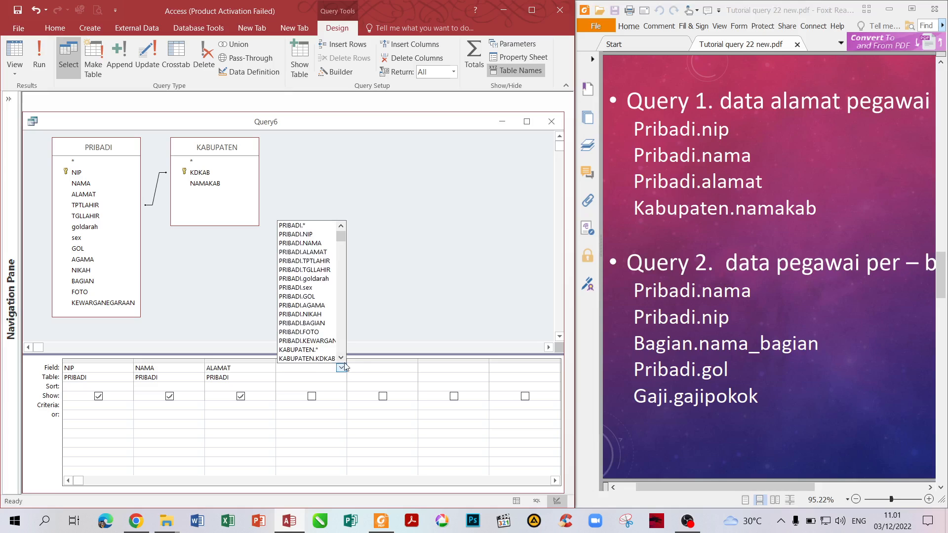
left_click(344, 359)
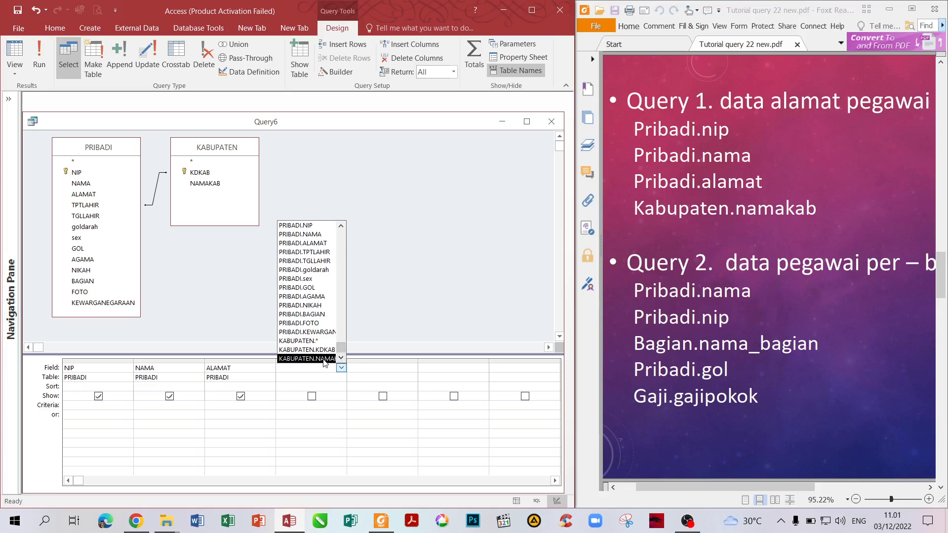
left_click(323, 359)
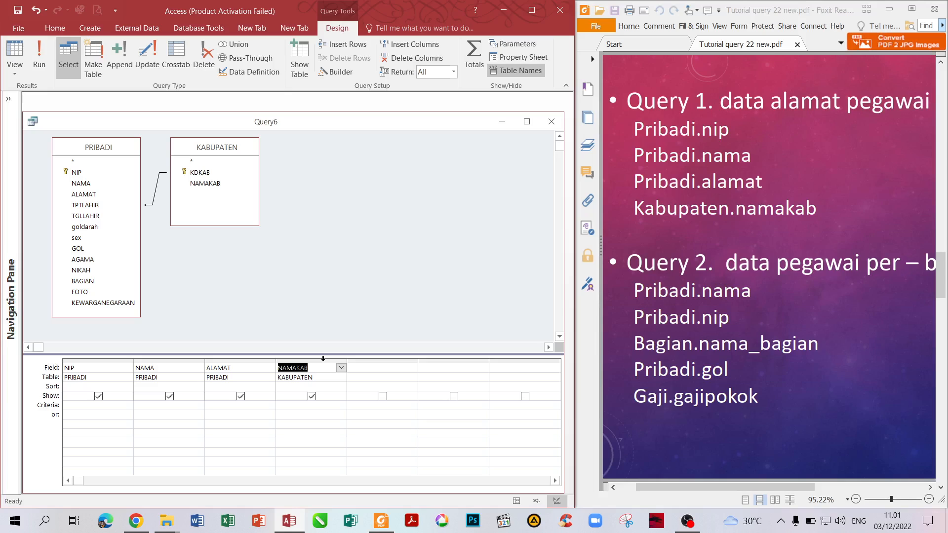
Run the query and compare its datasheet results with the query design
left_click(43, 60)
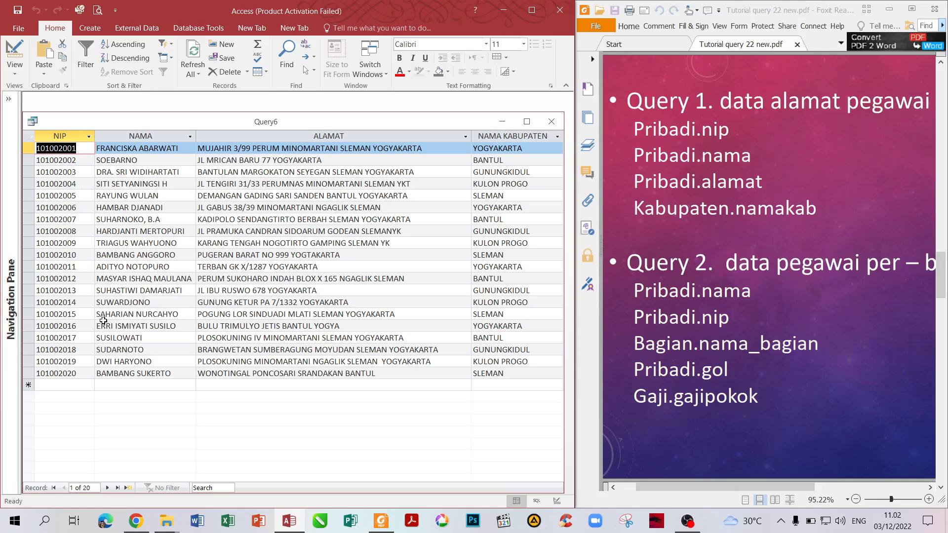
left_click(16, 51)
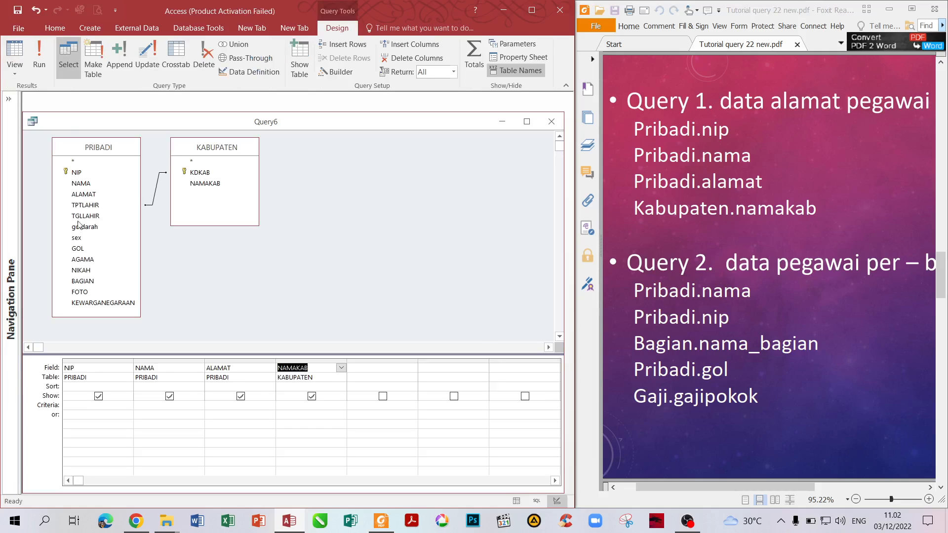
left_click(17, 50)
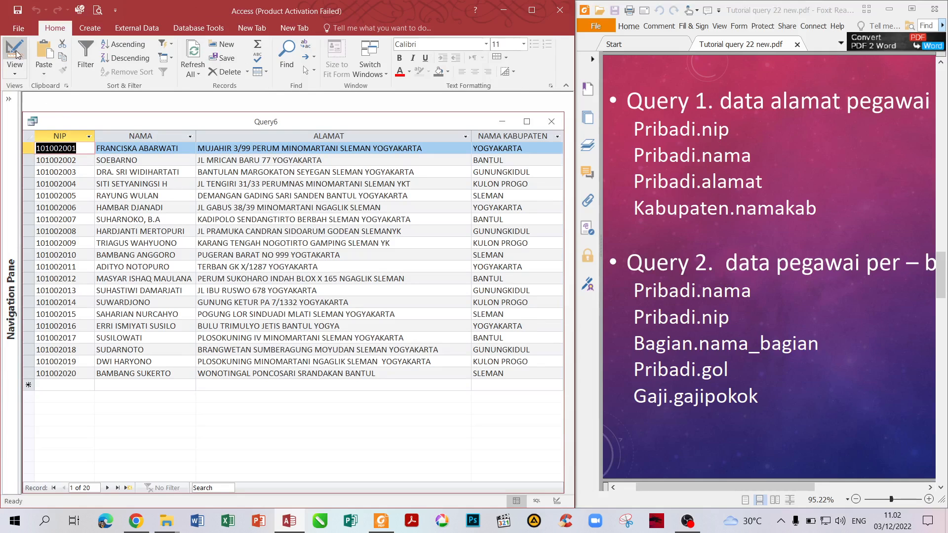
left_click(19, 52)
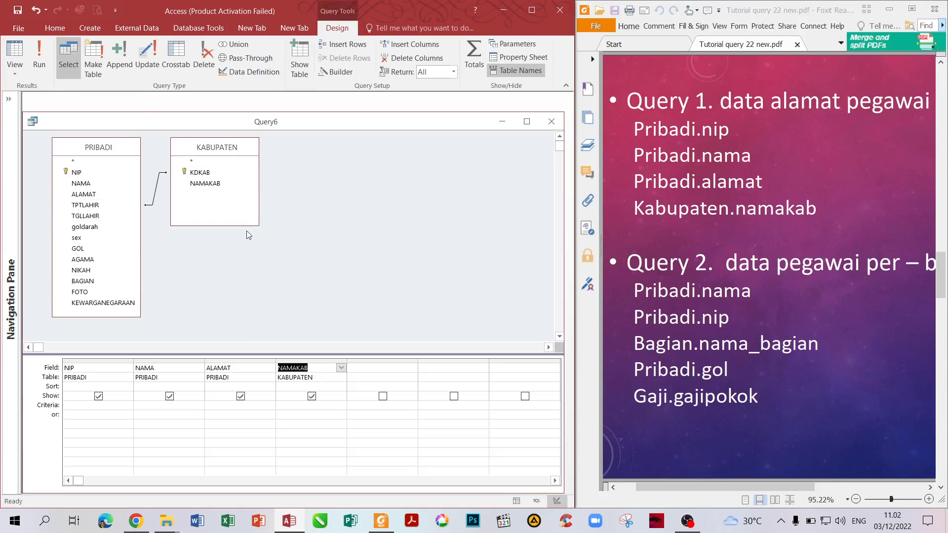
left_click(39, 59)
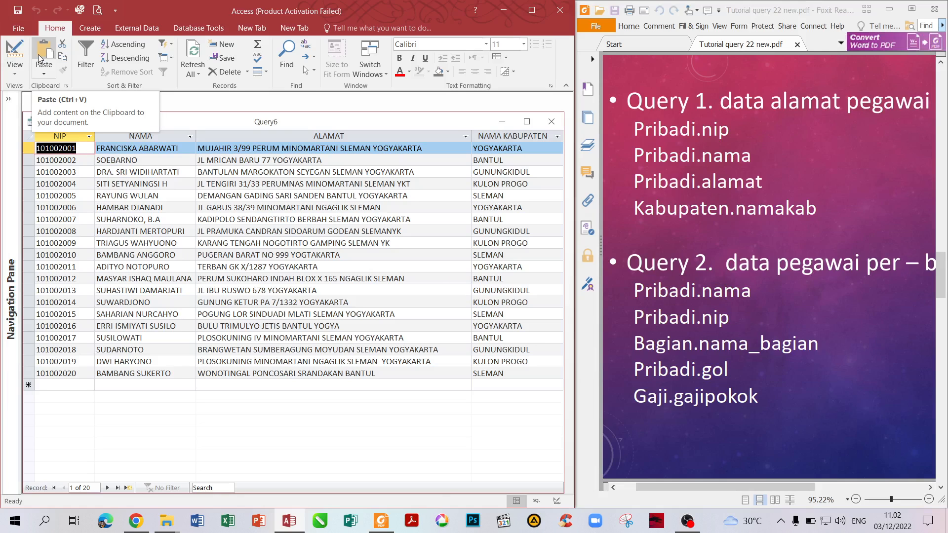
Open the database relationships and examine the link between TPTLAHIR in PRIBADI and KDKAB in KABUPATEN
left_click(203, 28)
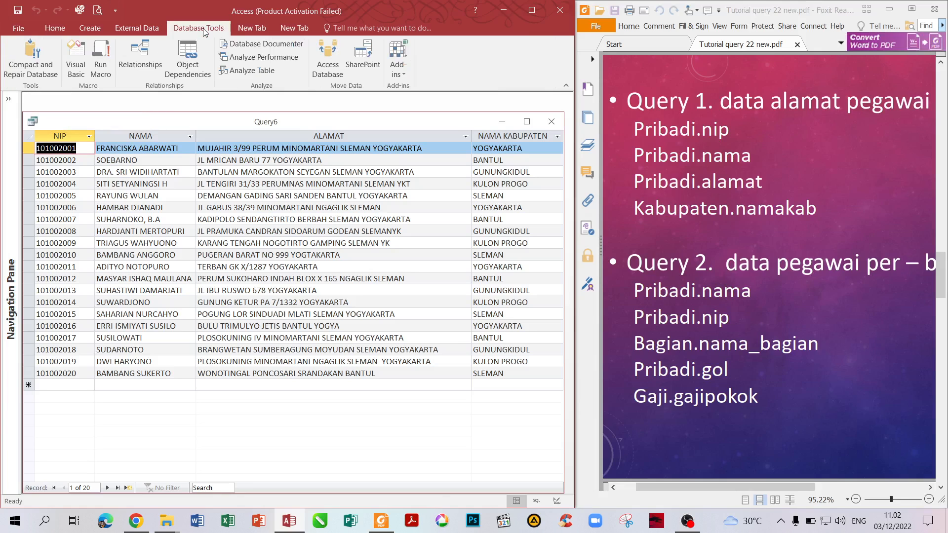
left_click(137, 54)
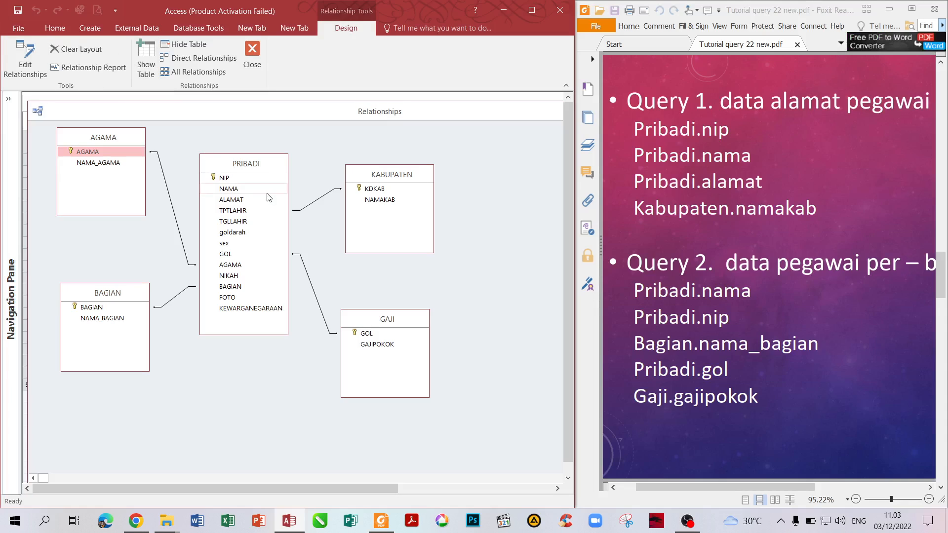
left_click(242, 213)
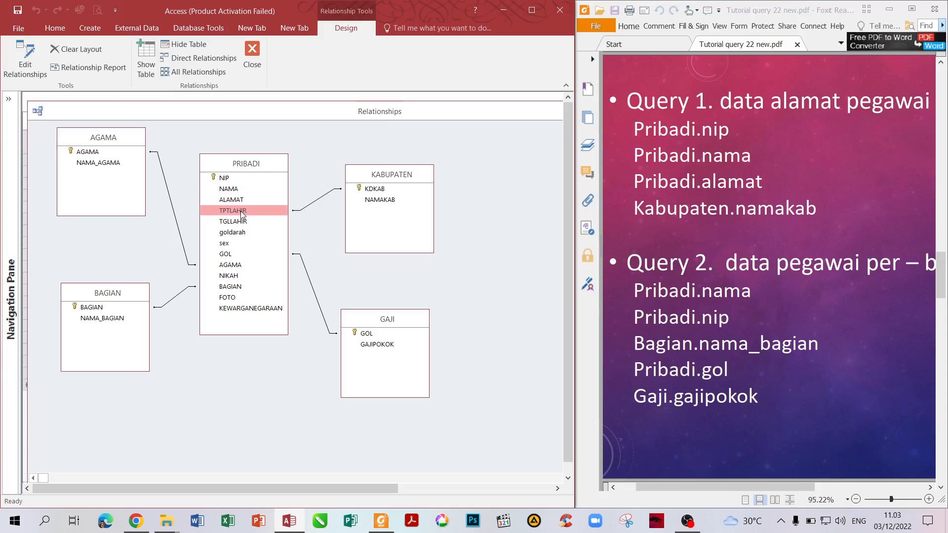
left_click(375, 190)
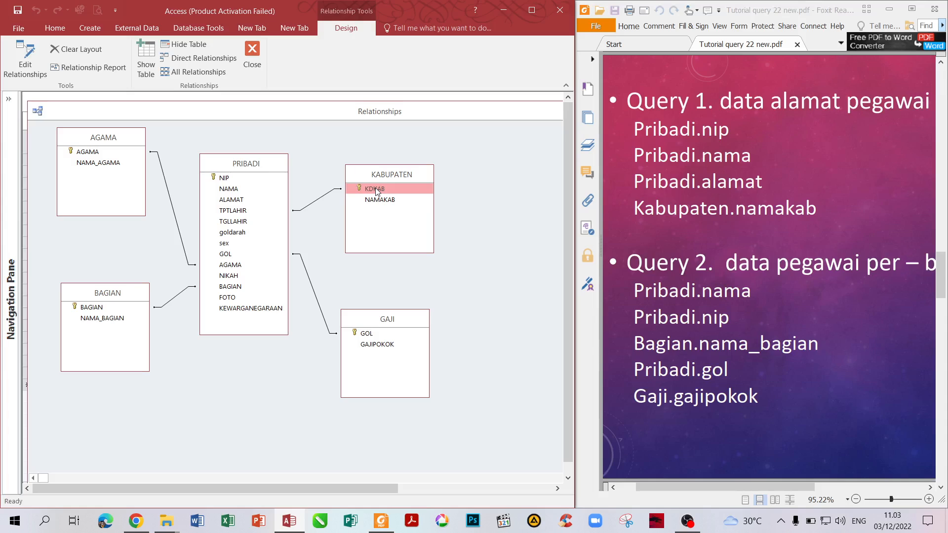
left_click_drag(375, 188, 256, 216)
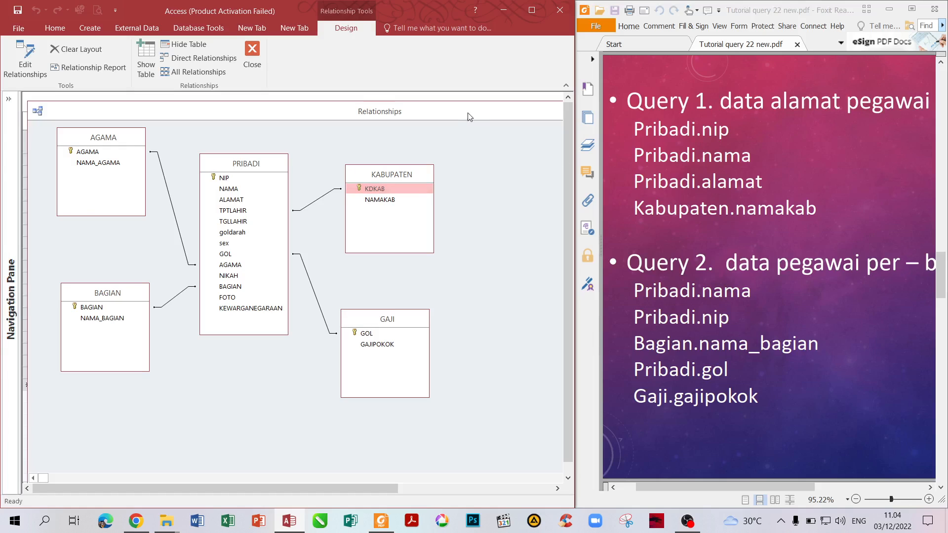
left_click_drag(470, 117, 434, 123)
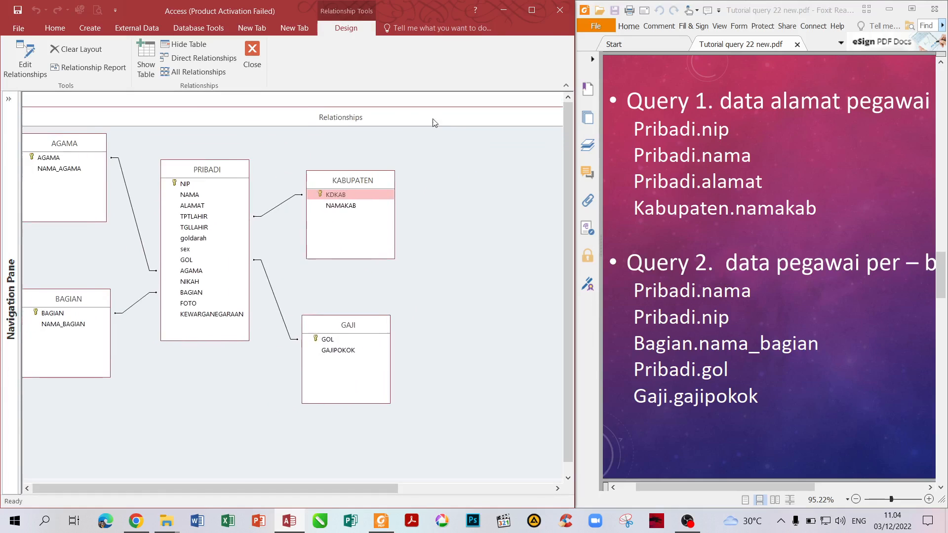
Close the relationships, check the query's design against its datasheet, and run the query again
left_click(252, 55)
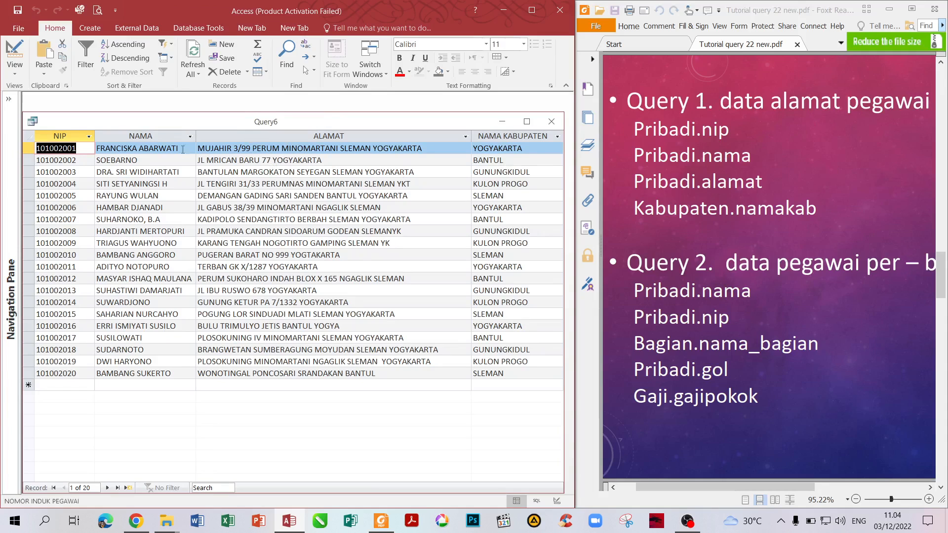
left_click(14, 52)
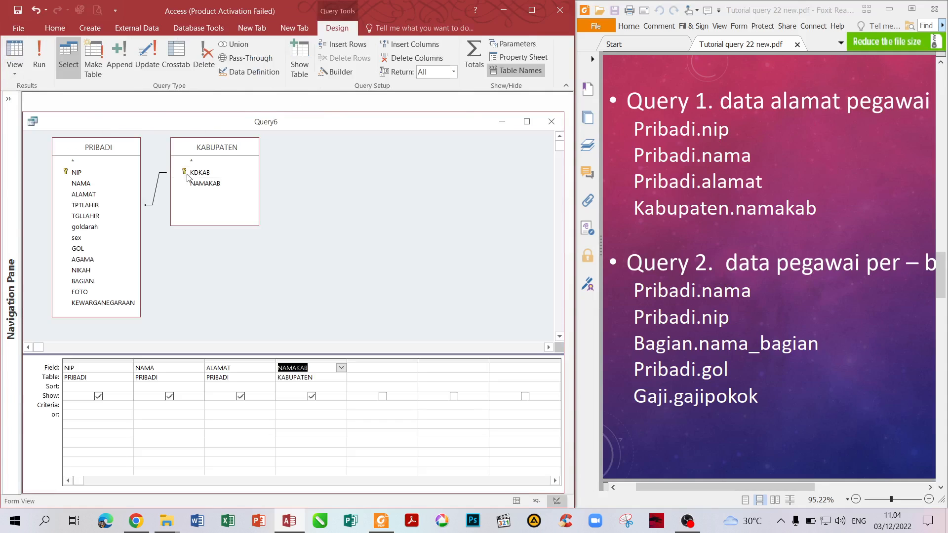
left_click(42, 47)
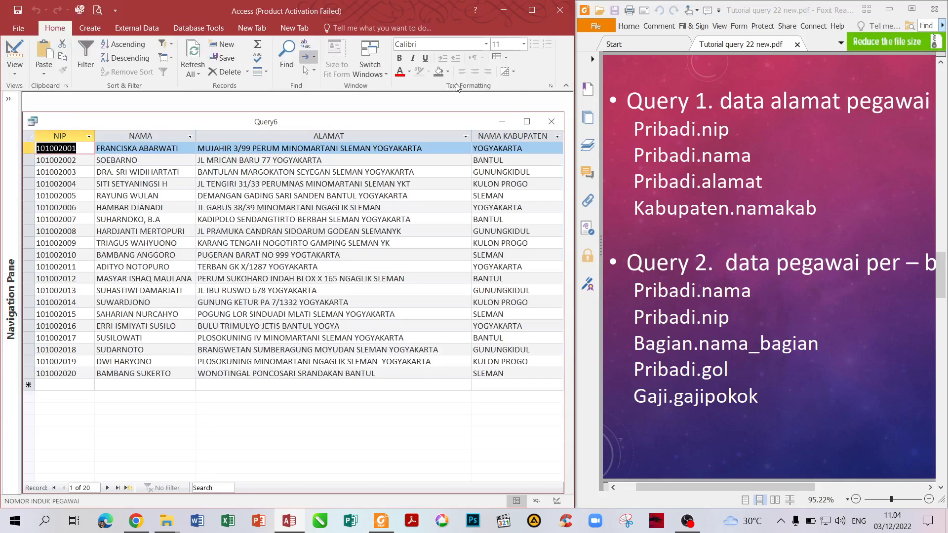
Close the query and save it under the name "data alamat pegawai 2"
left_click(551, 123)
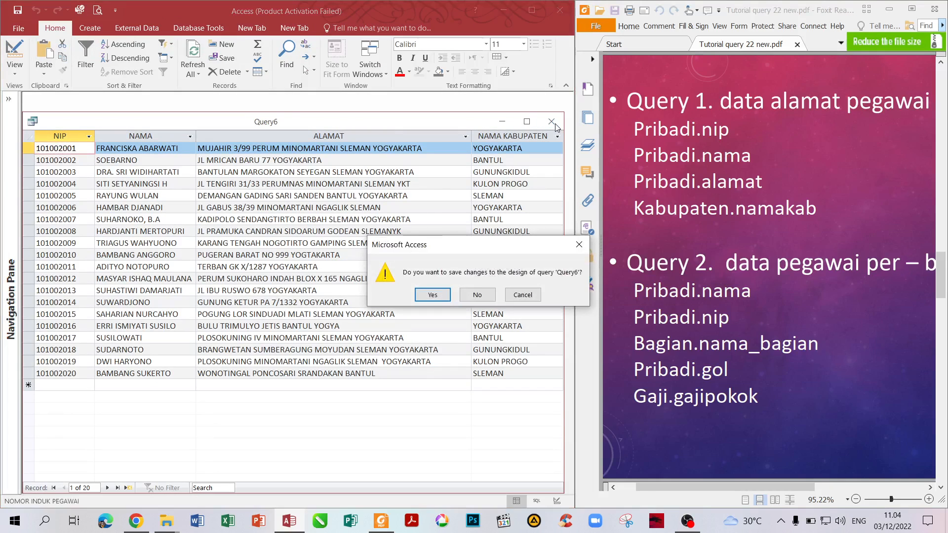
left_click(432, 295)
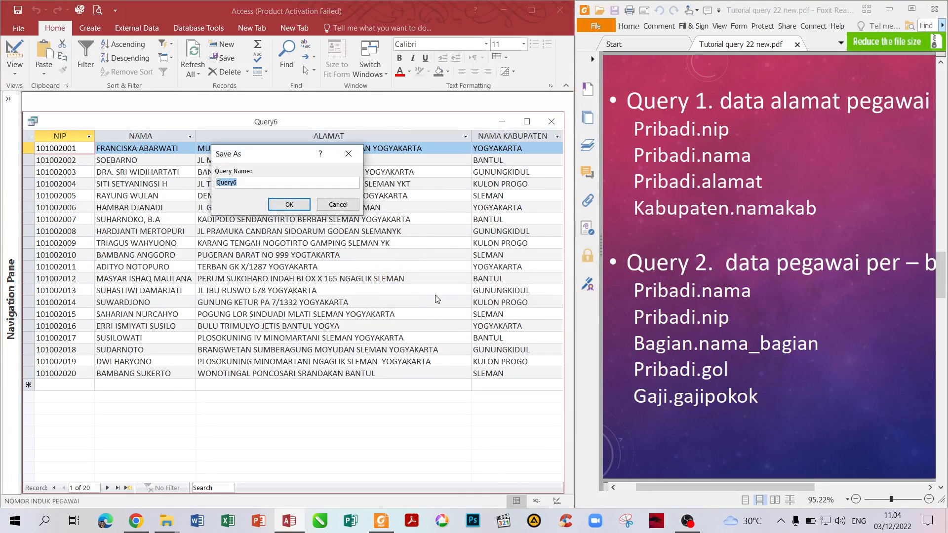
type("data alamat pegawai")
key("BackSpace")
type("ai 2")
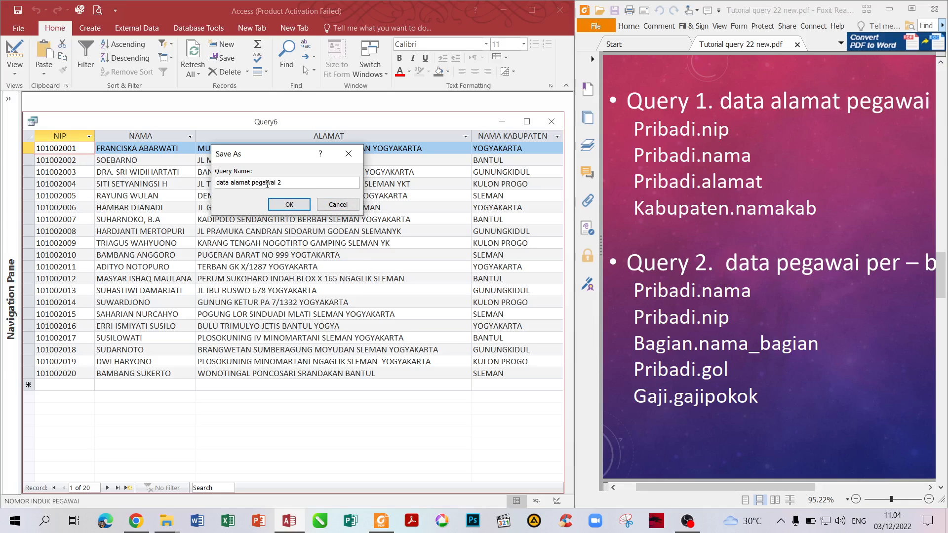
left_click(290, 205)
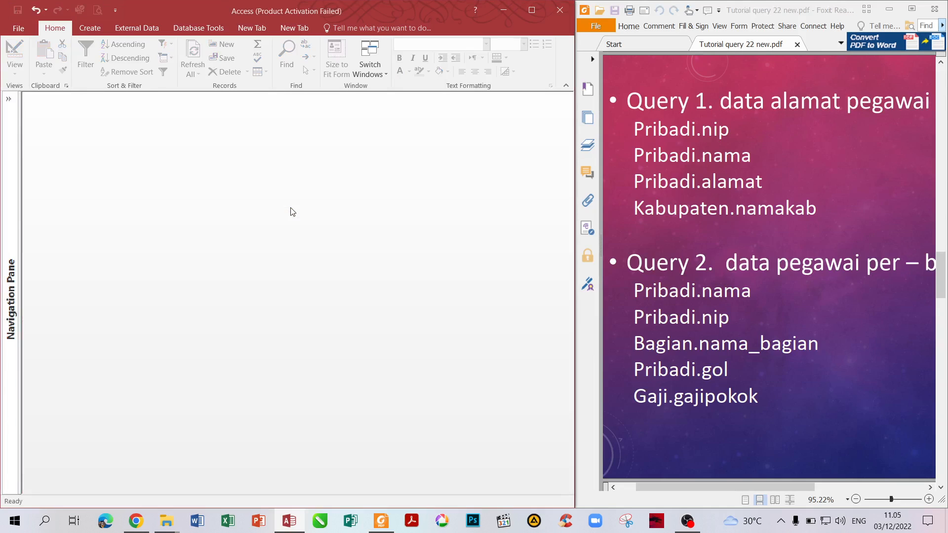